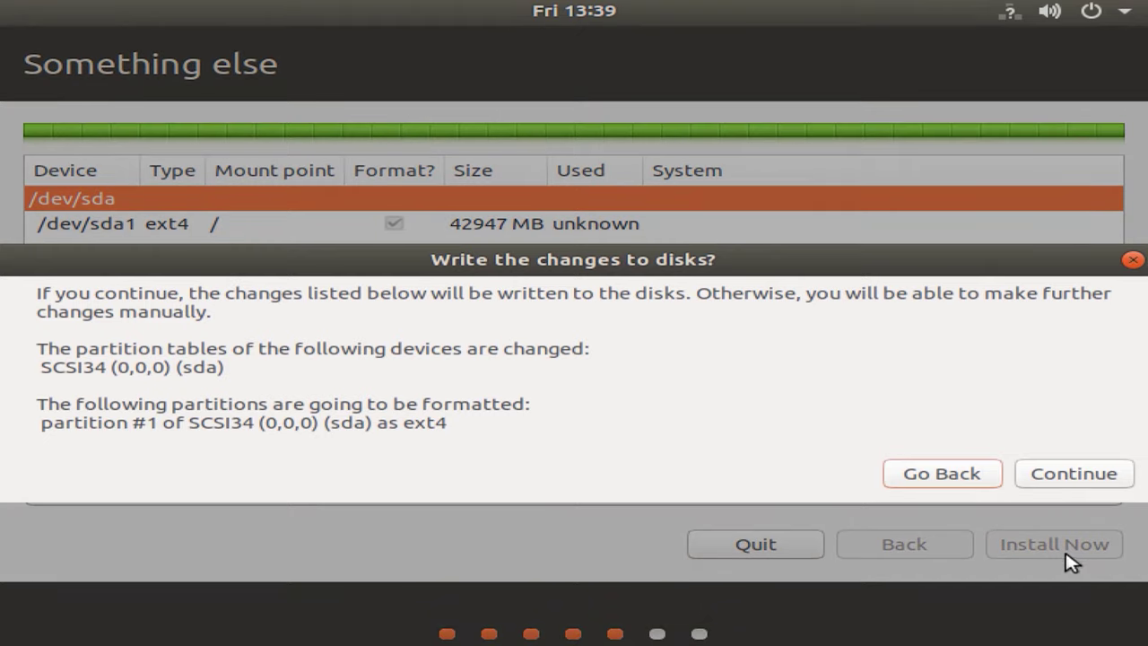
# Confirm writing the partition table changes and ext4 formatting to the sda disk.
pyautogui.click(1076, 478)
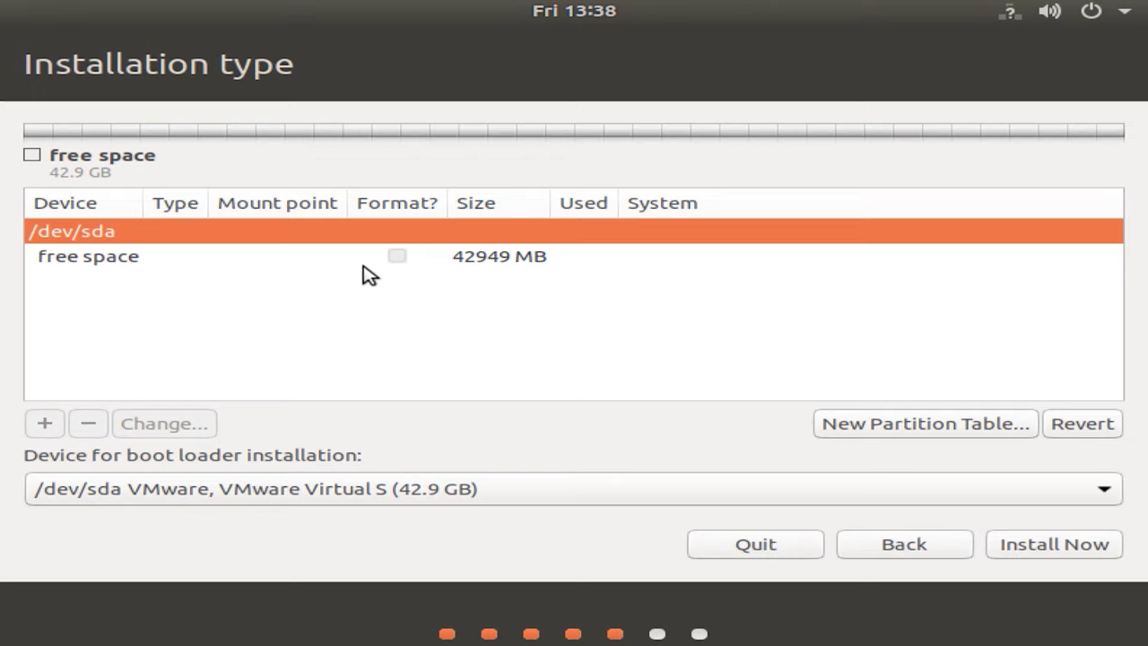
# Create a 42950 MB primary partition at the beginning of the free space as Ext4 journaling file system, mounted at /.
pyautogui.click(100, 260)
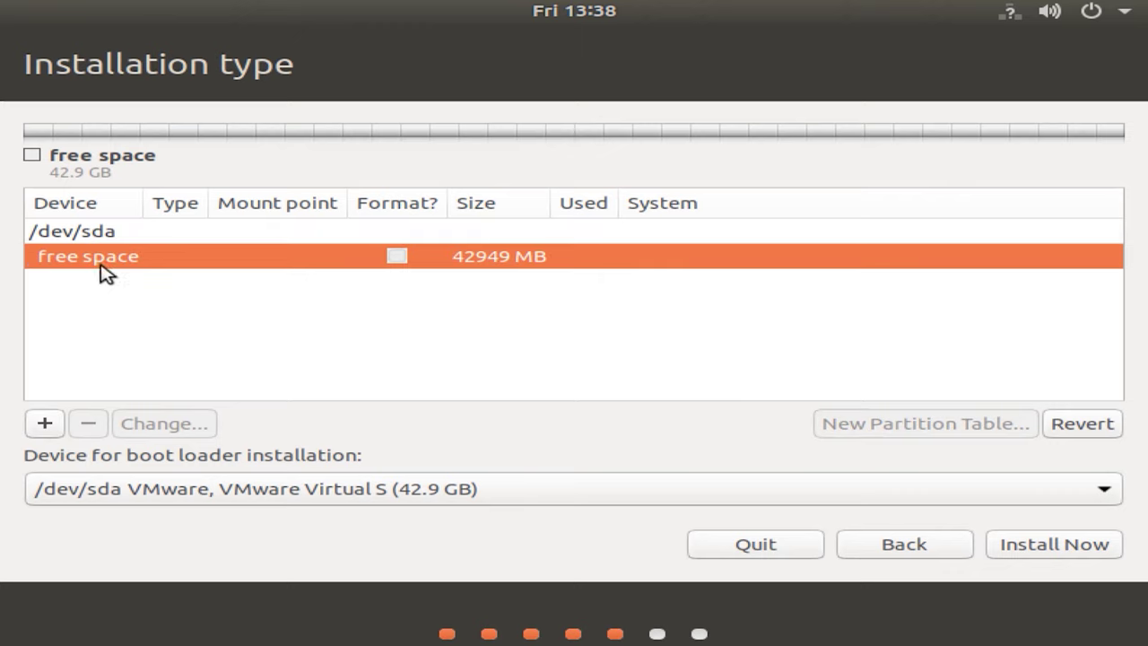
pyautogui.click(45, 424)
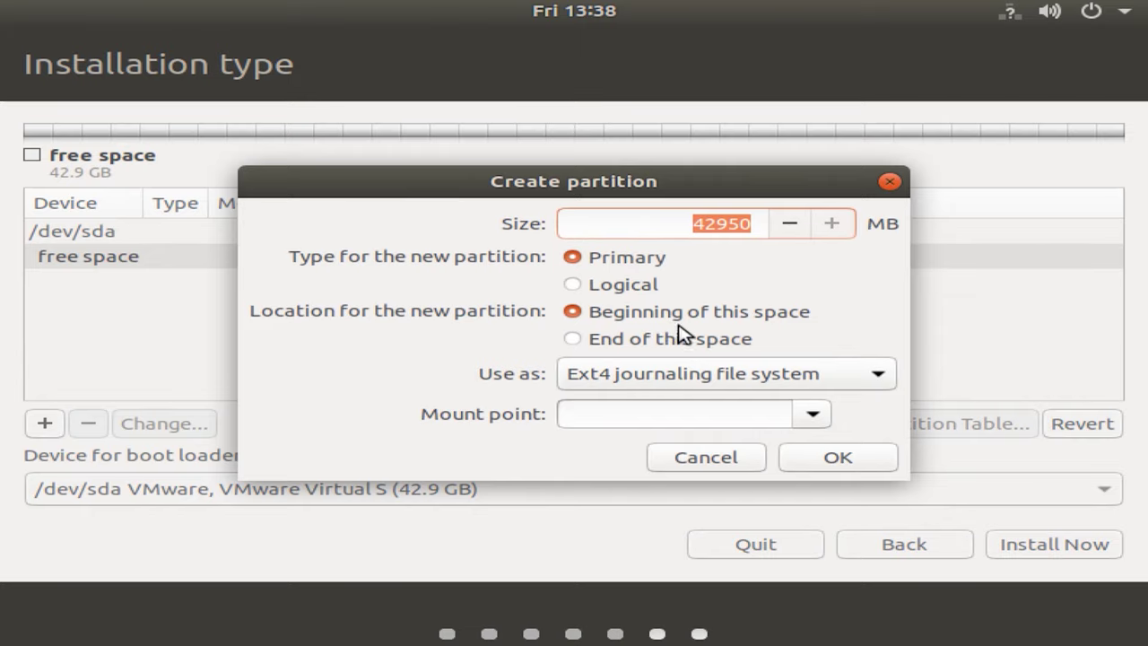
pyautogui.click(860, 375)
pyautogui.click(861, 379)
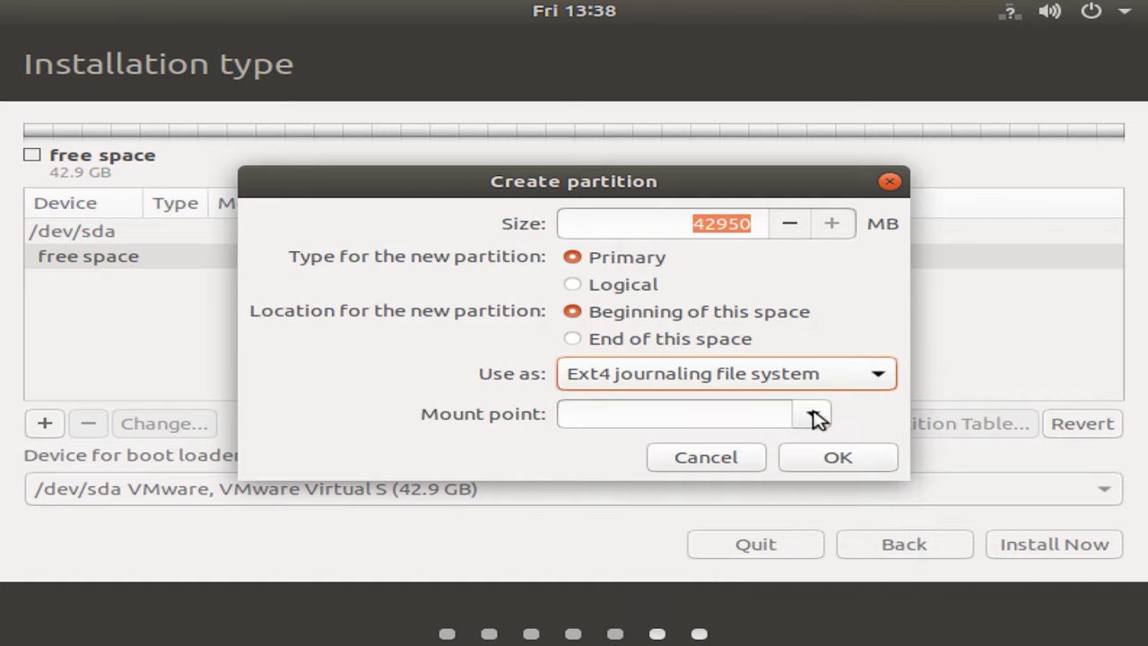
pyautogui.click(812, 414)
pyautogui.click(603, 155)
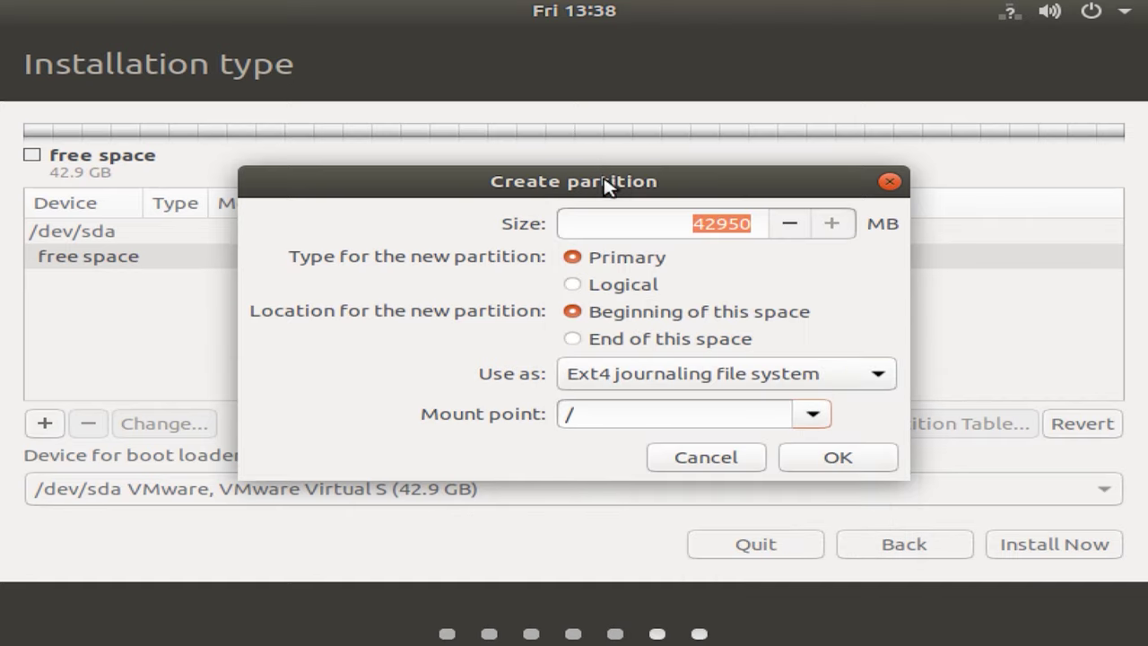
pyautogui.click(823, 460)
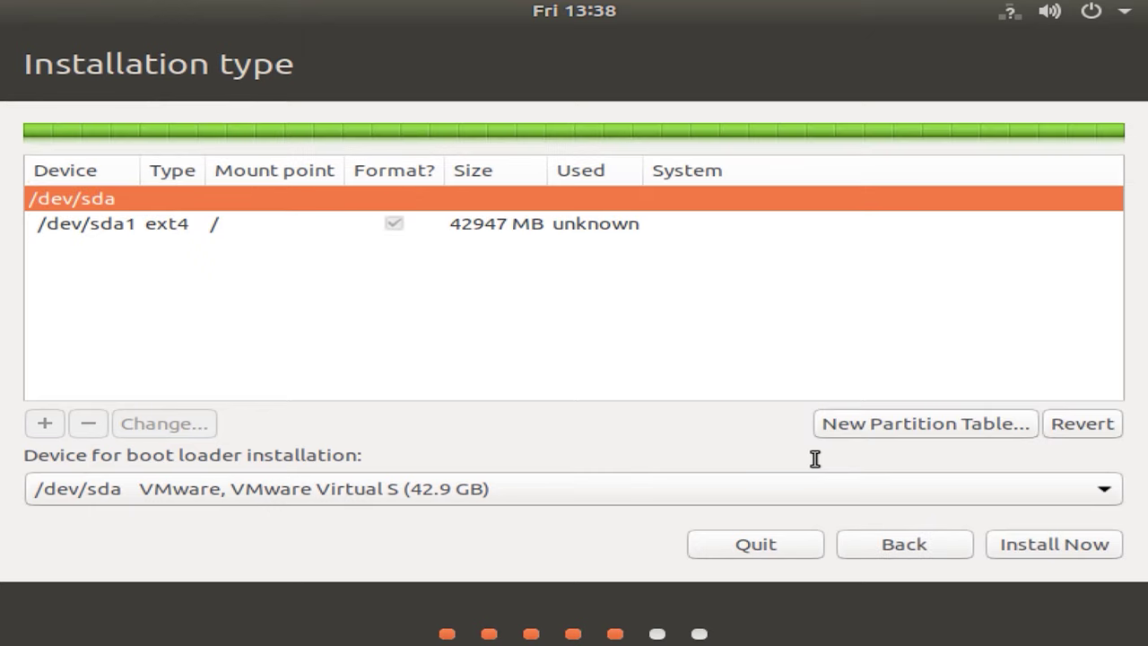
# Start the installation with the partition changes written to disk, and accept New York as the location.
pyautogui.click(1069, 552)
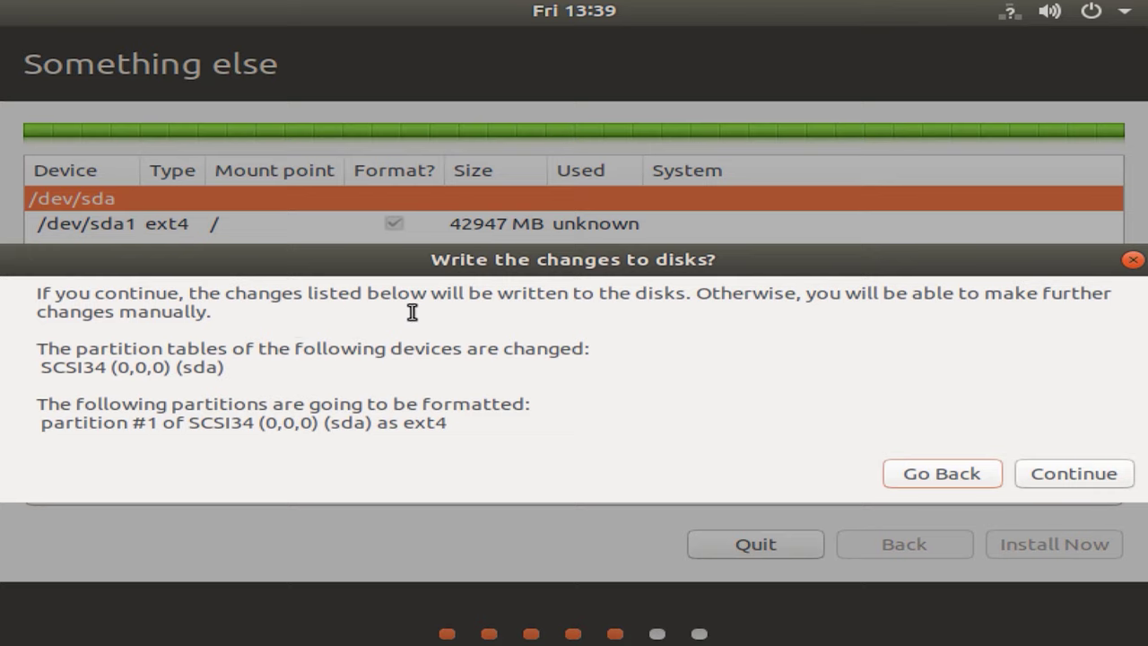
pyautogui.click(1073, 473)
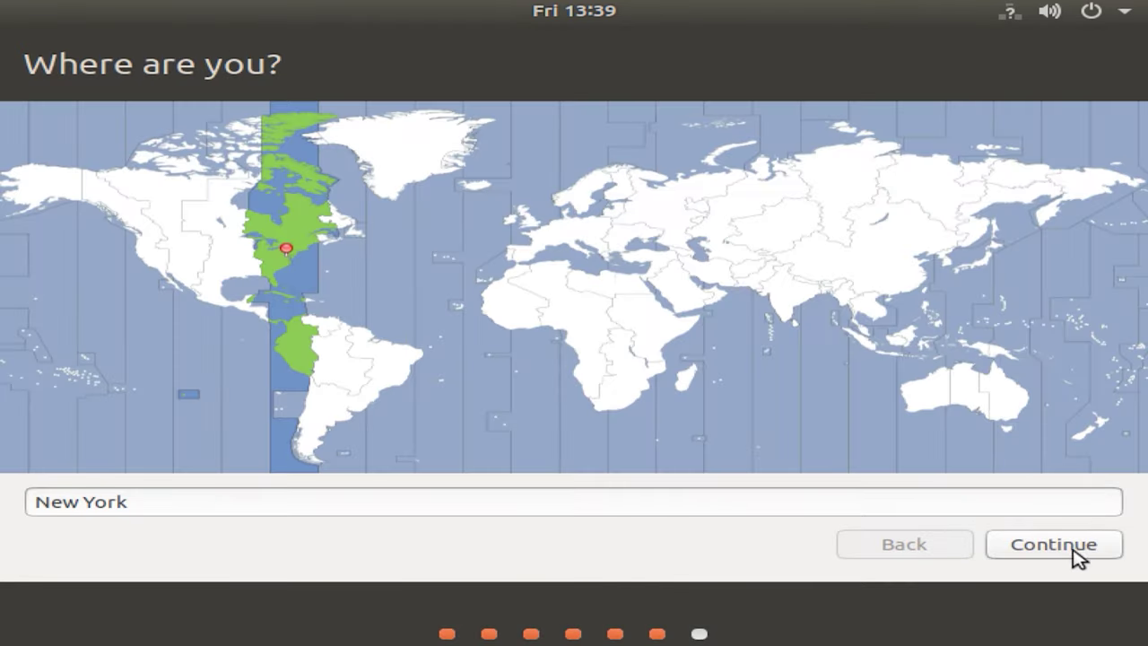
pyautogui.click(1076, 551)
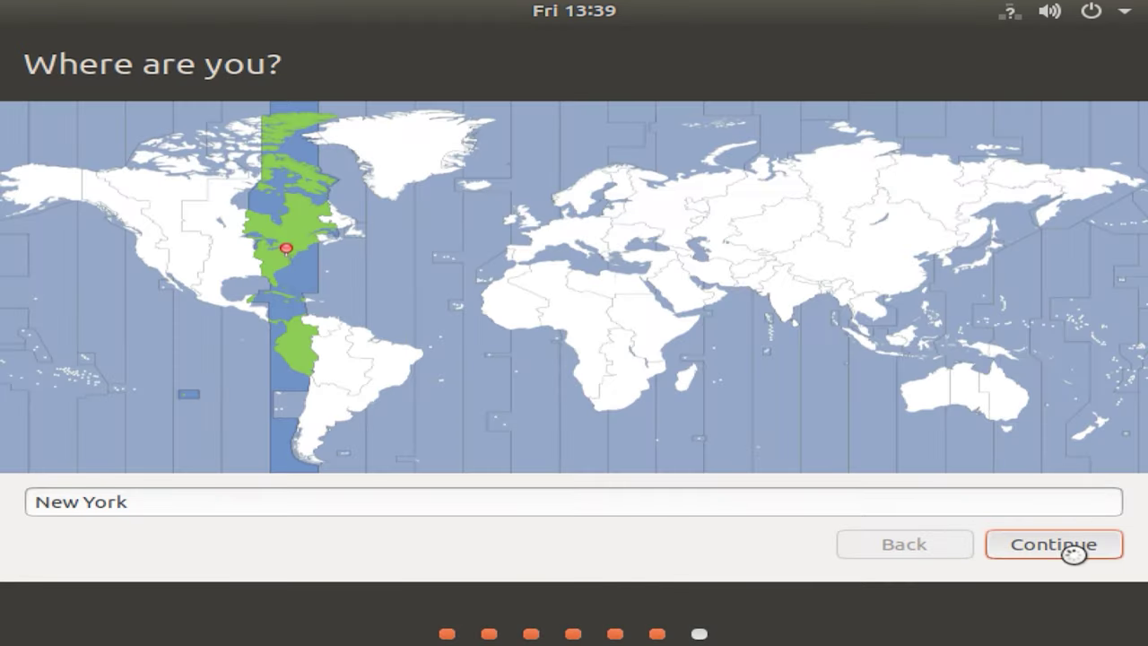
# Fill in the user's name, set and confirm the account password, and proceed with the installation.
pyautogui.write('lin')
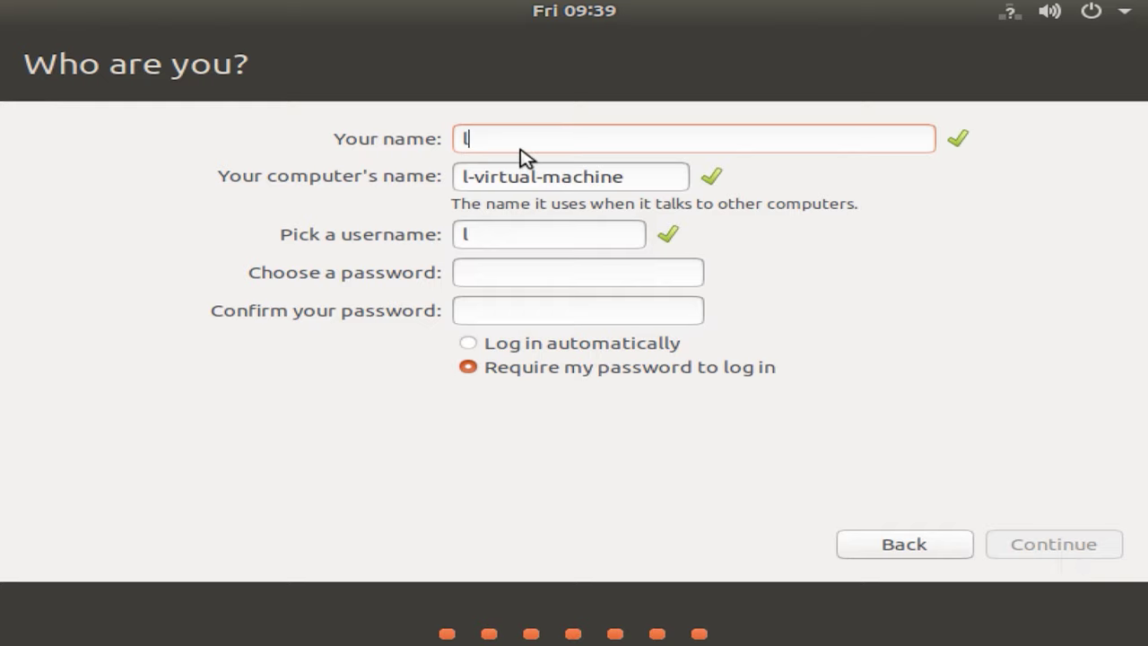
pyautogui.click(507, 272)
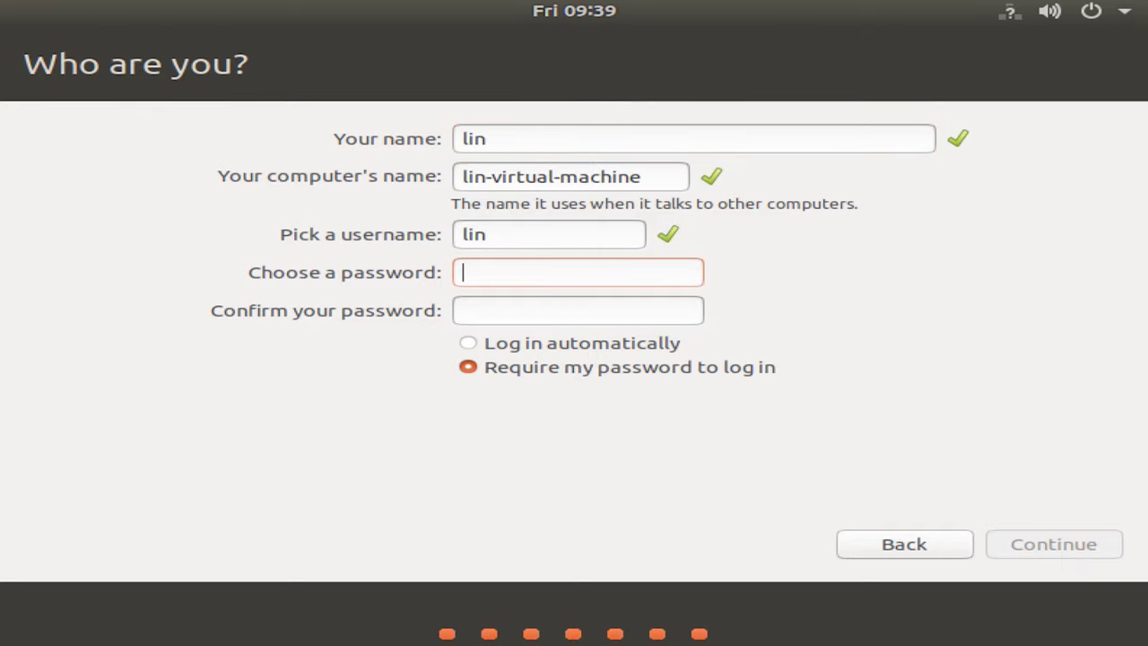
pyautogui.write('******')
pyautogui.click(508, 310)
pyautogui.write('******')
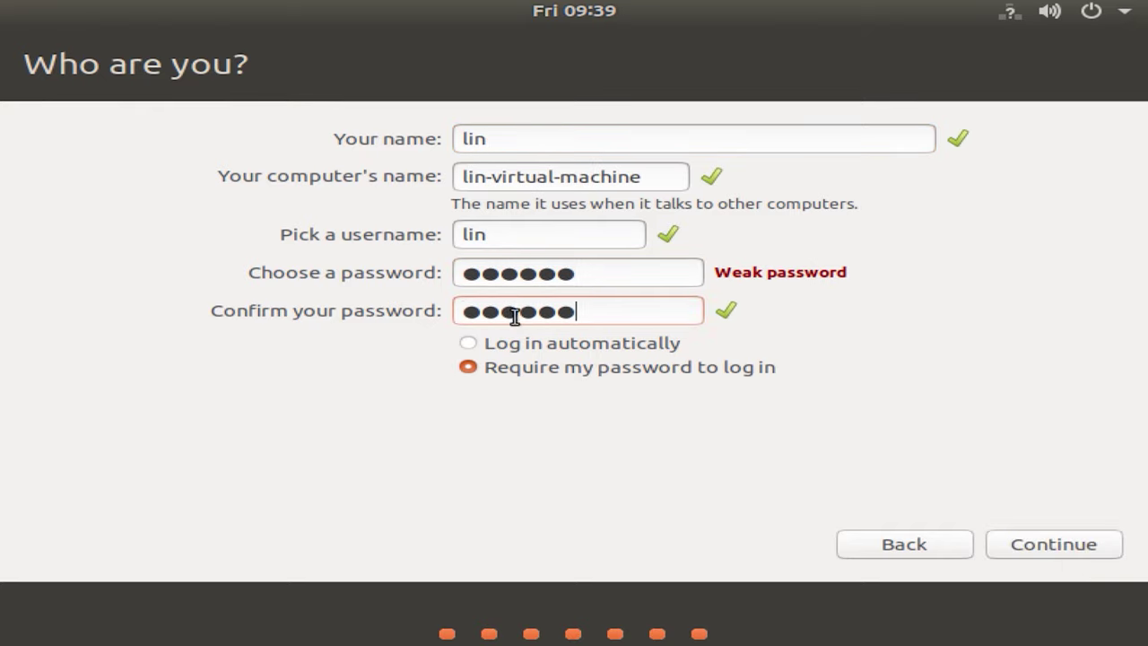
pyautogui.click(1054, 545)
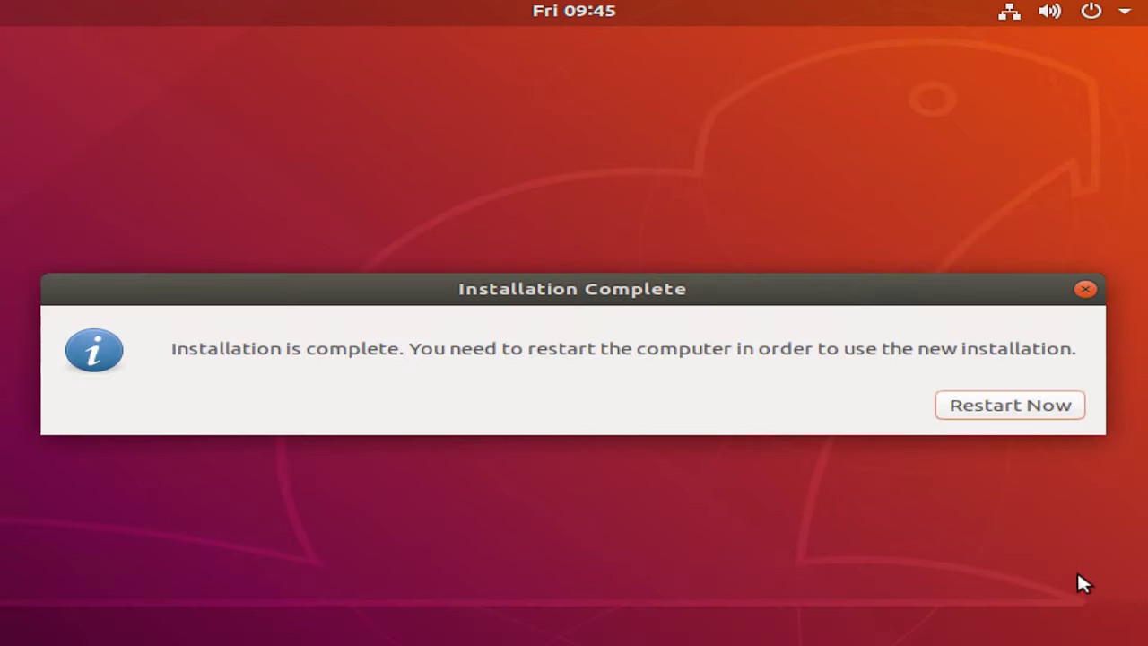
# Restart the computer and boot the Windows Boot Manager entry on /dev/sda2 from GRUB.
pyautogui.click(1019, 413)
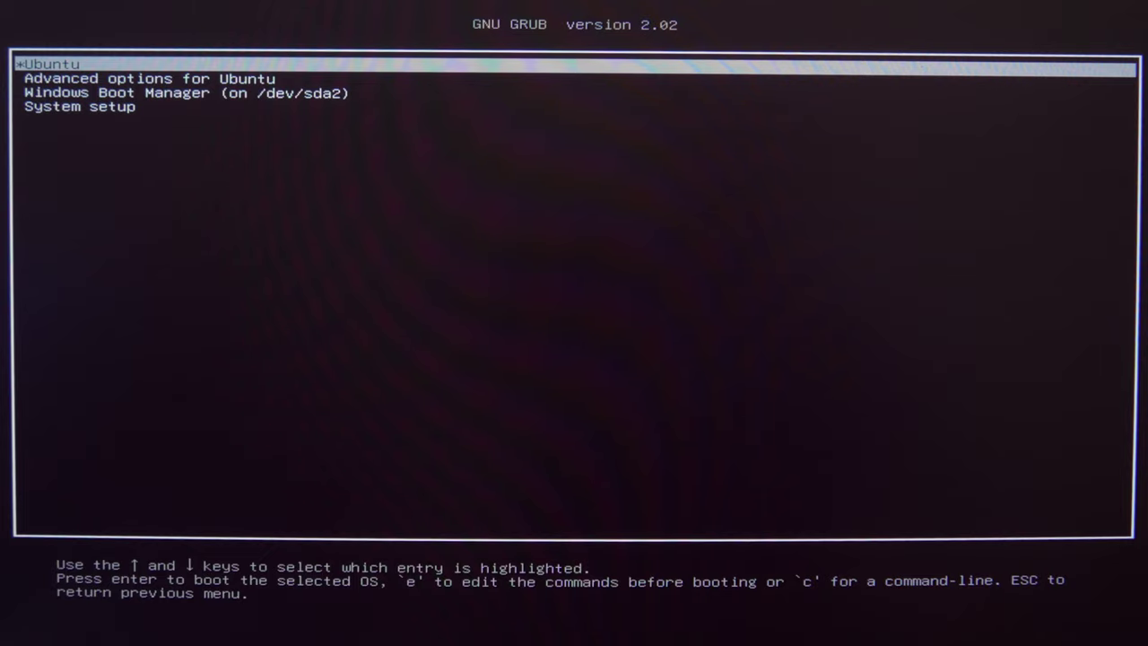
pyautogui.press('Down')
pyautogui.press('Down')
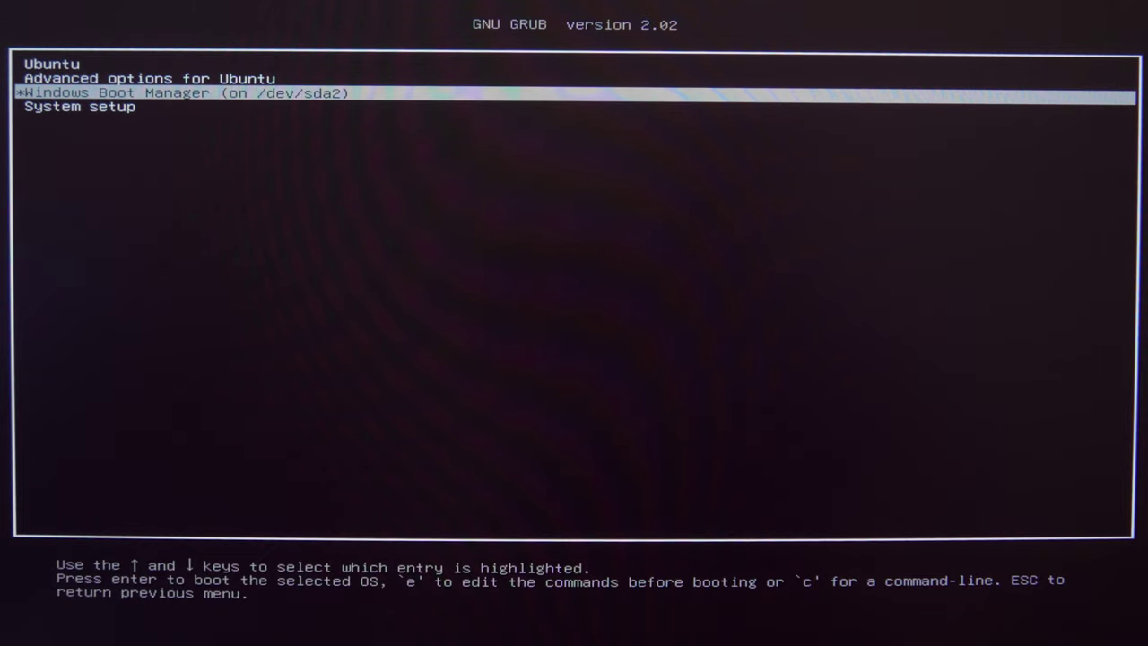
pyautogui.press('Return')
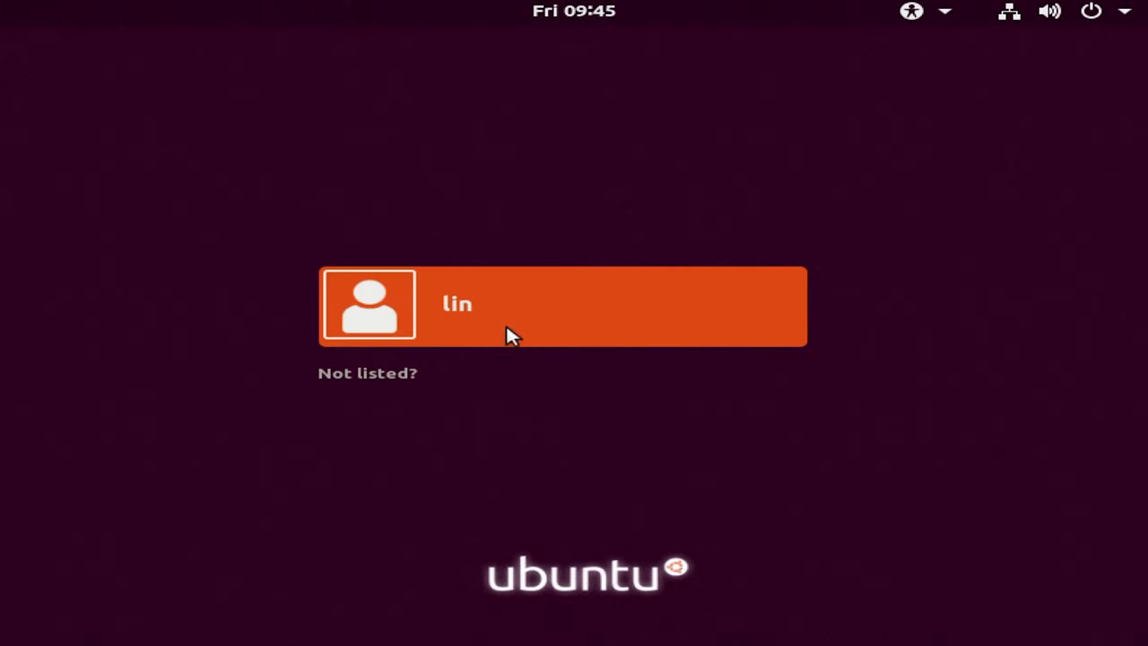
# Sign in to the Ubuntu user account with the account password.
pyautogui.click(507, 328)
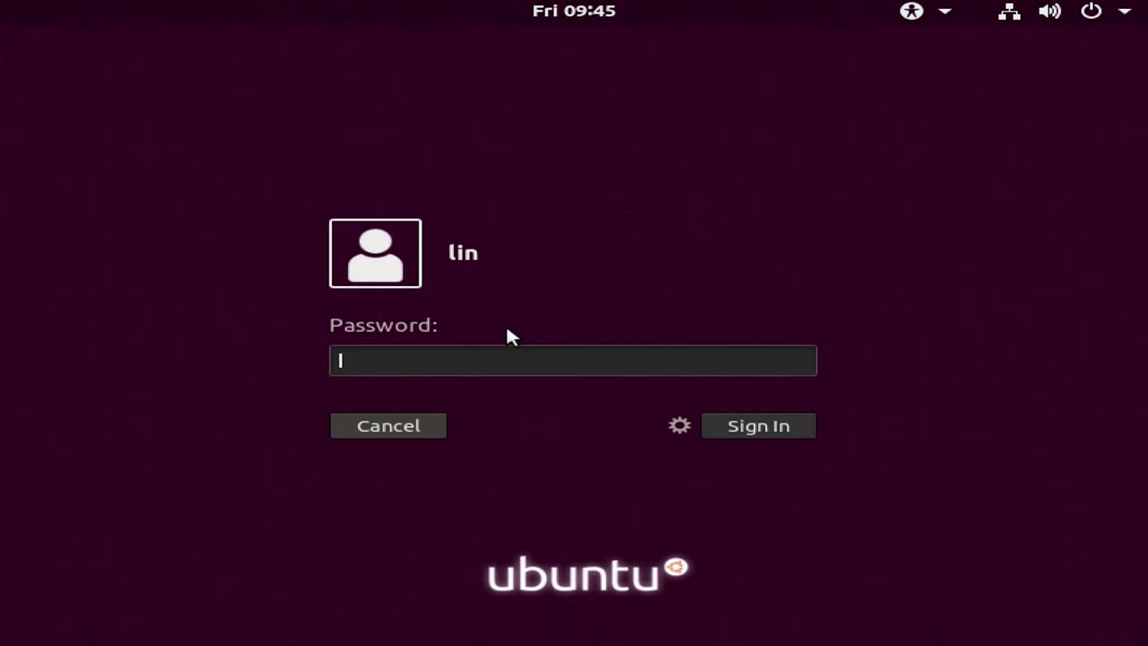
pyautogui.write('aaaaaa')
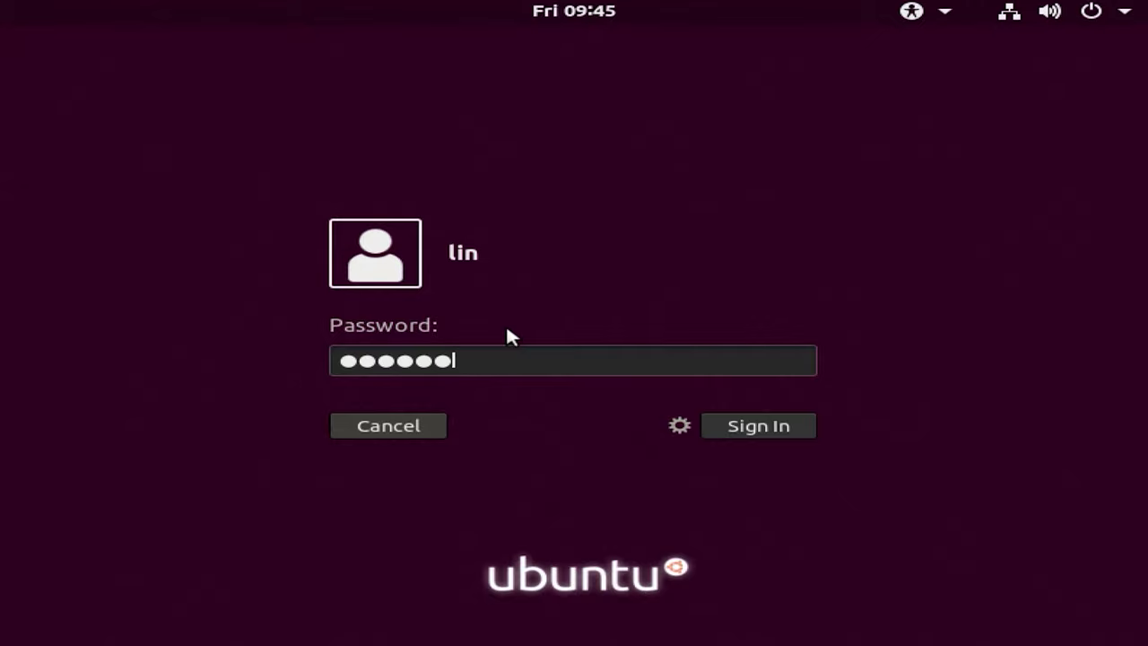
pyautogui.click(769, 427)
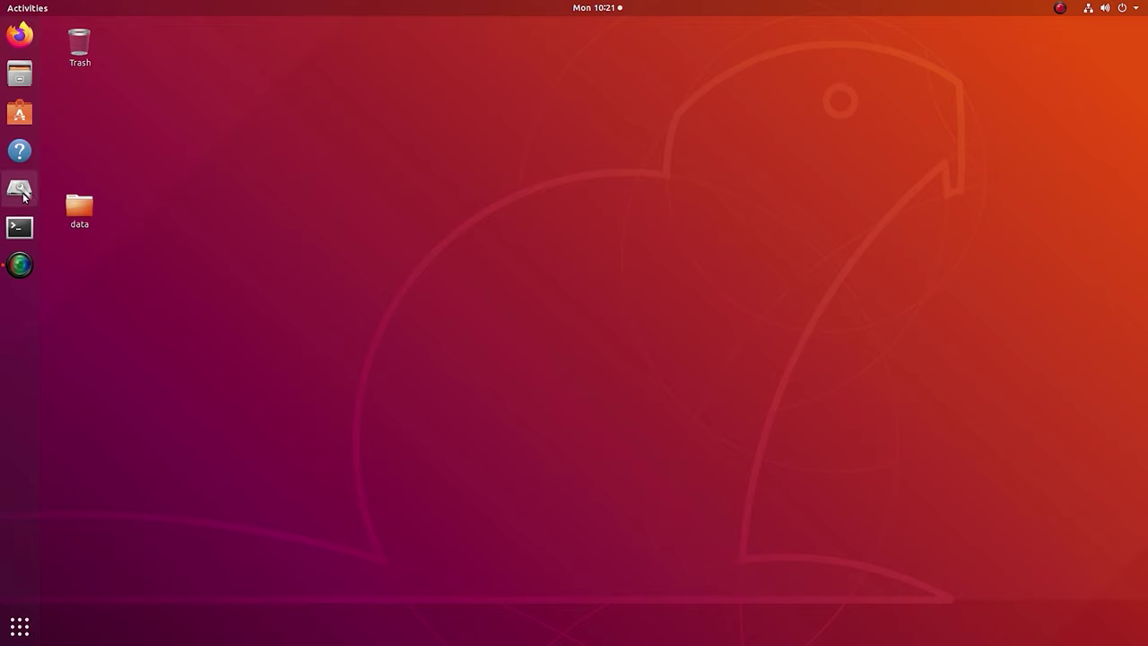
# Mount the 62 GB NTFS partition of the 240 GB disk in Disks and browse the folders on that volume.
pyautogui.click(22, 195)
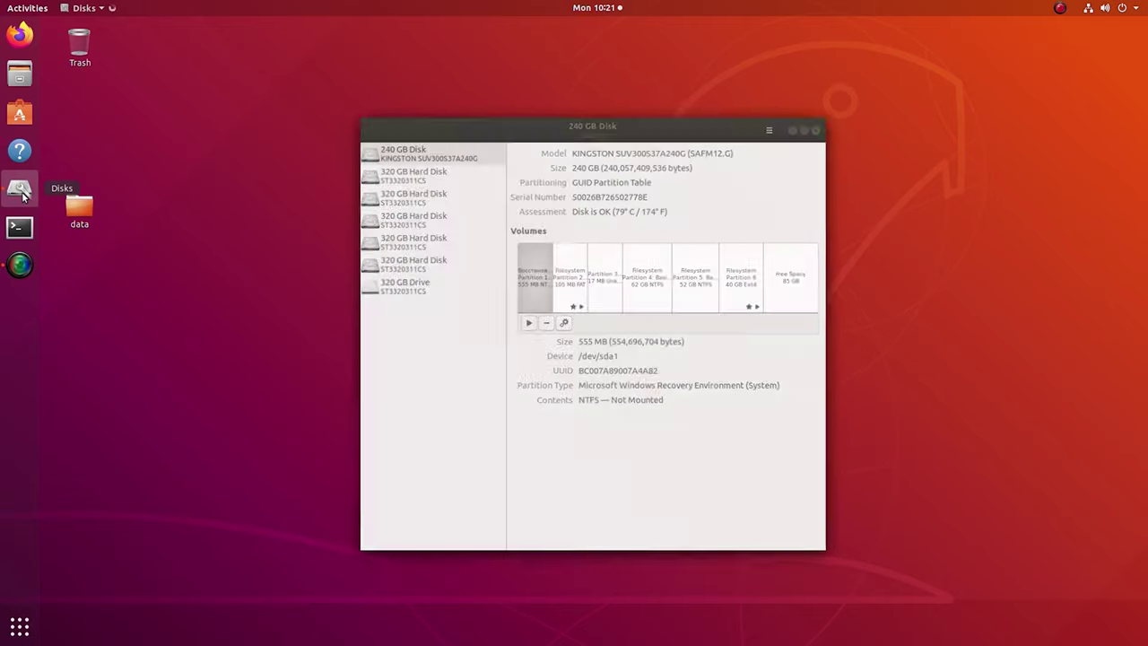
pyautogui.click(639, 296)
pyautogui.click(527, 316)
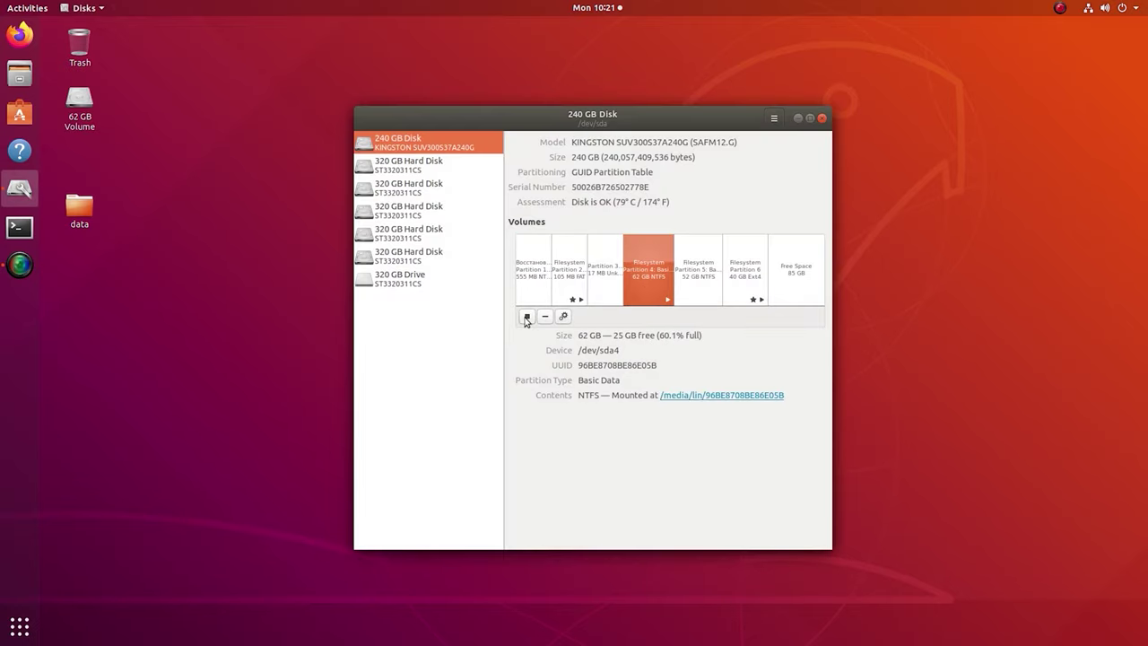
pyautogui.click(79, 119)
pyautogui.doubleClick(79, 121)
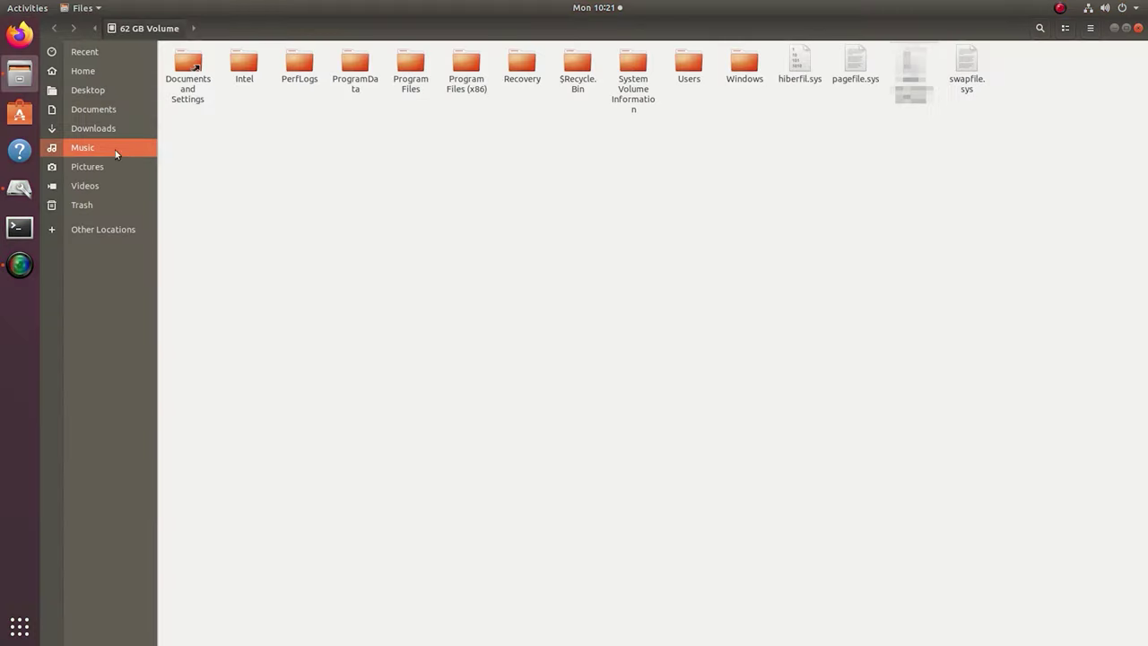
pyautogui.click(247, 70)
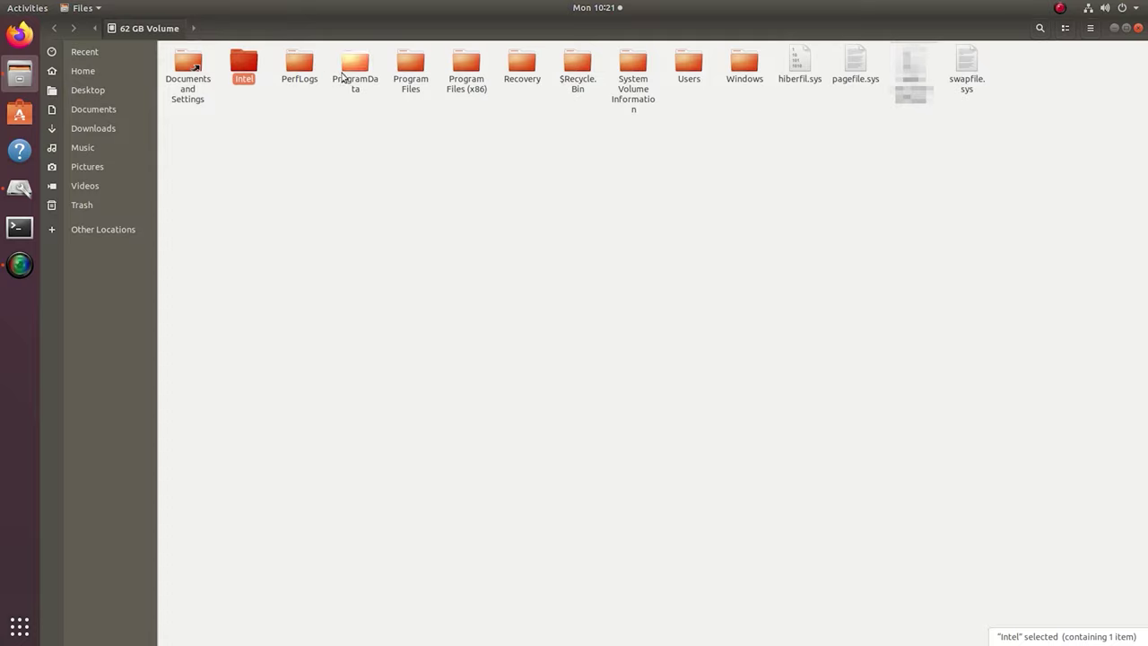
pyautogui.click(479, 79)
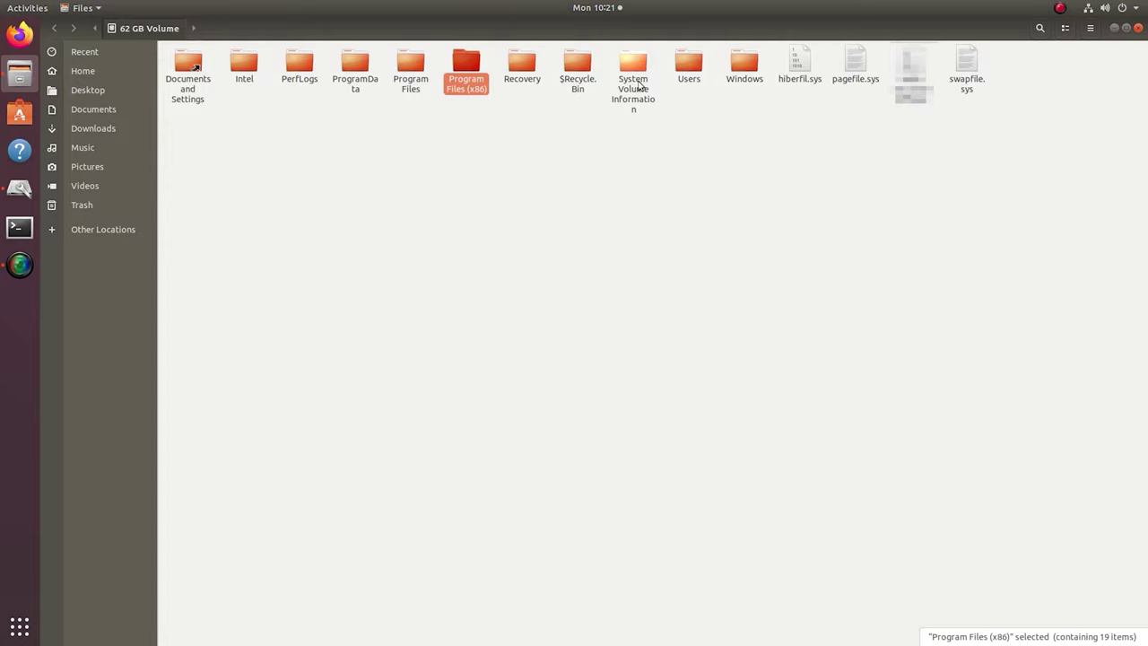
pyautogui.click(689, 84)
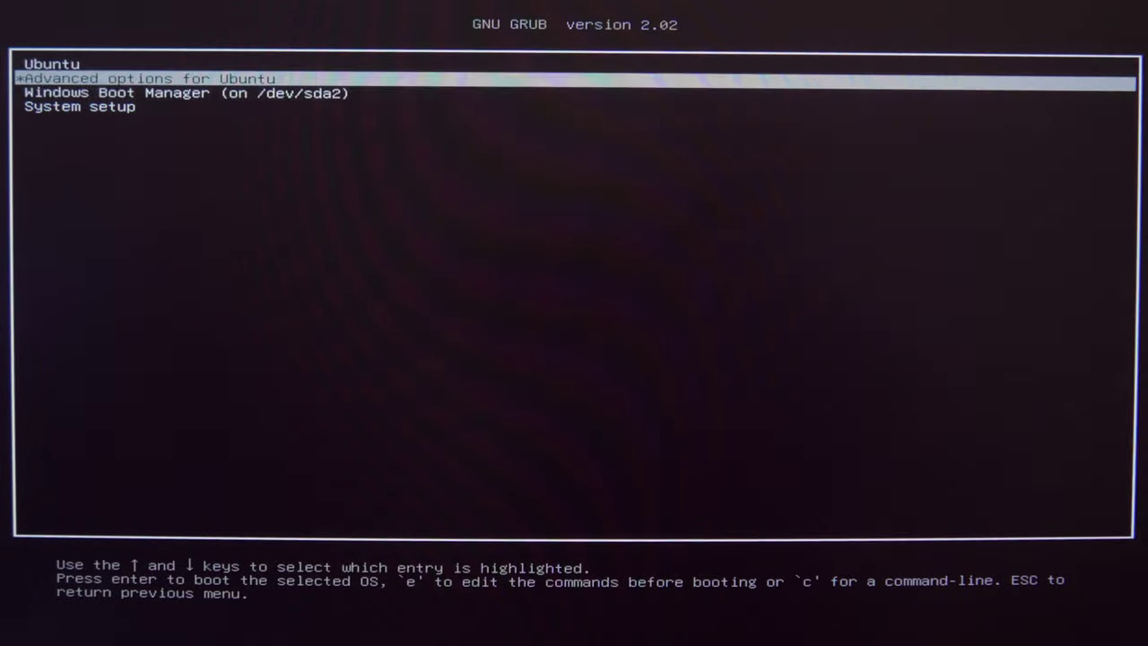
# Highlight the Windows Boot Manager entry in the GRUB boot list.
pyautogui.press('Down')
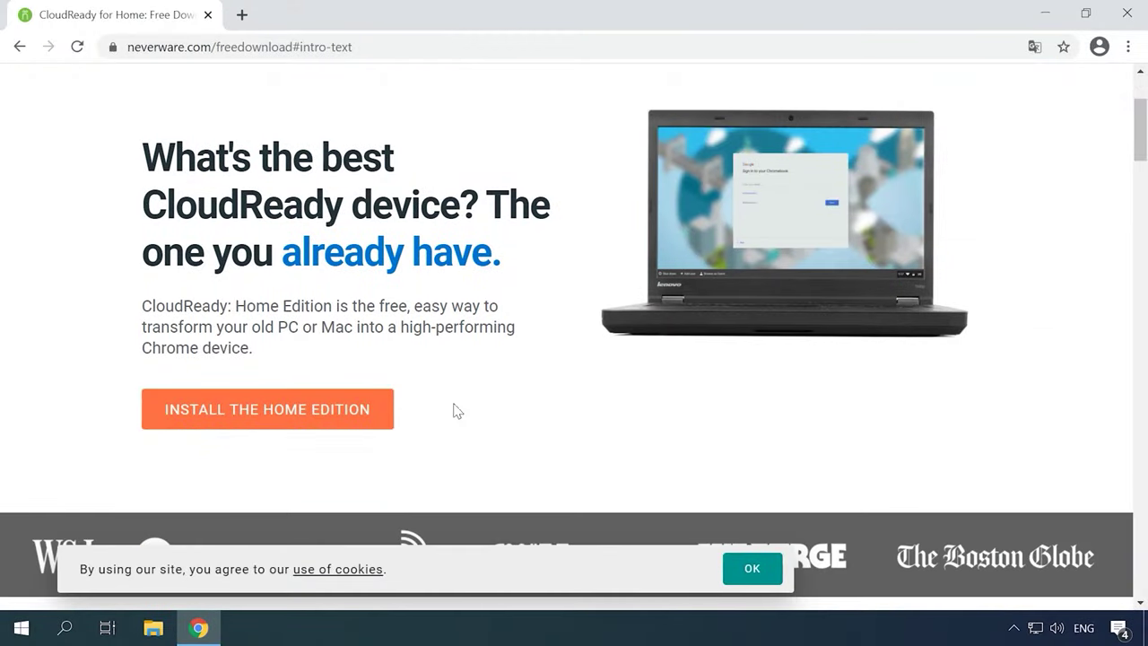
# Download the CloudReady Home Edition USB Maker from the neverware.com page in Chrome and launch it.
pyautogui.click(318, 417)
pyautogui.scroll(-6, 318, 415)
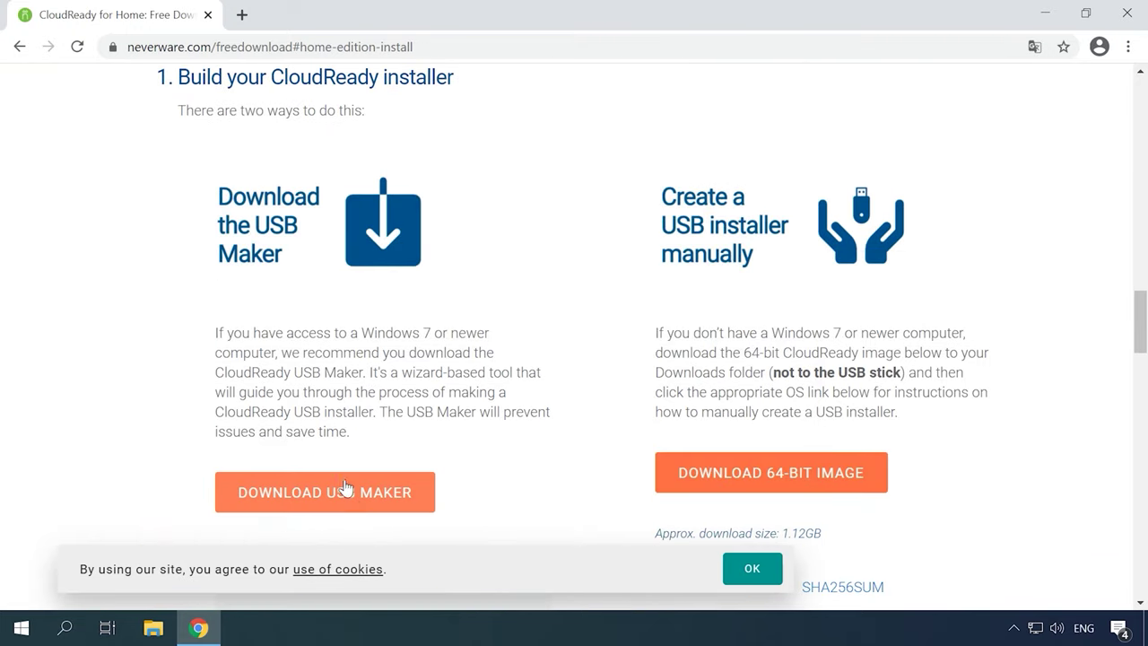
pyautogui.click(360, 505)
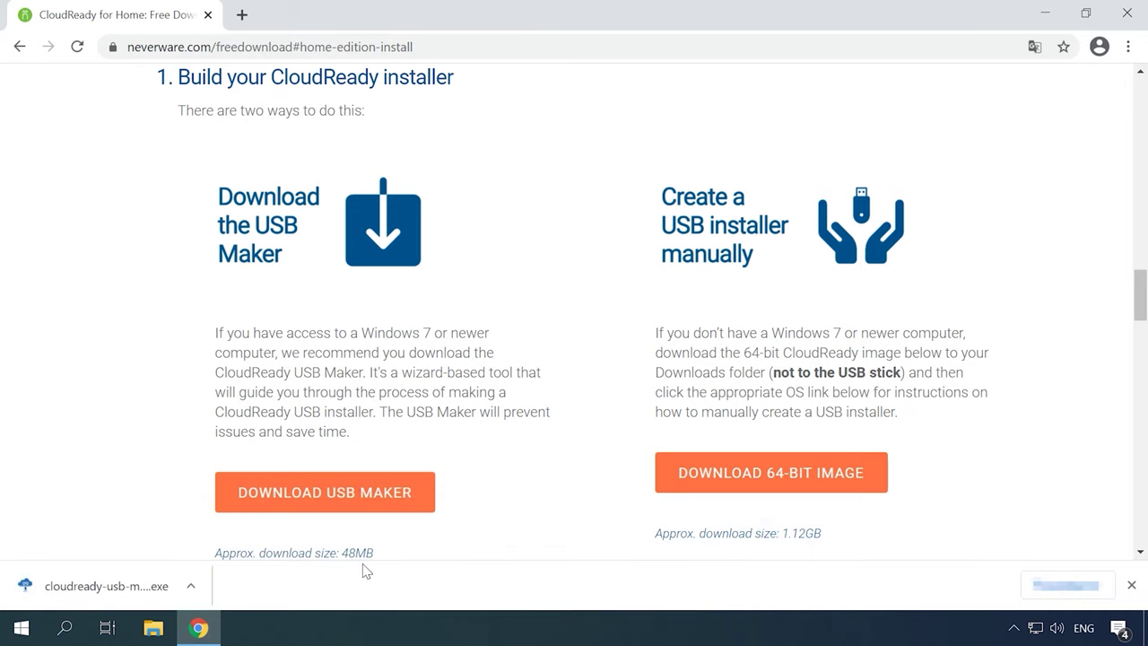
pyautogui.click(119, 583)
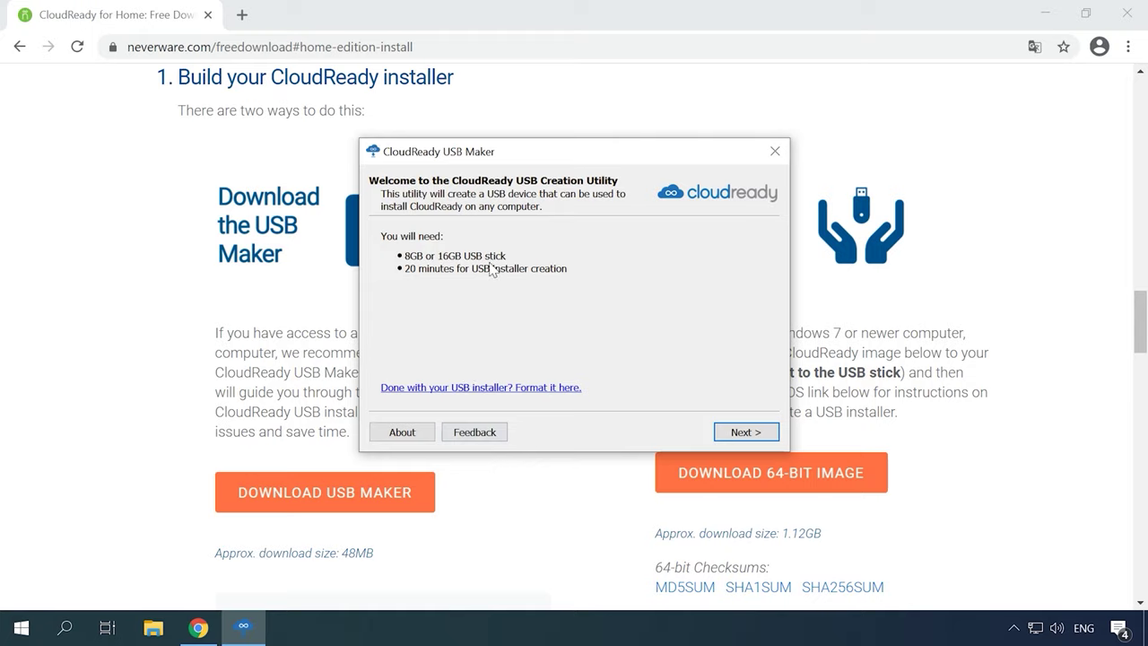
# Advance through the CloudReady USB Maker wizard to start downloading the installer image.
pyautogui.click(739, 432)
pyautogui.click(743, 435)
pyautogui.click(491, 263)
pyautogui.click(744, 432)
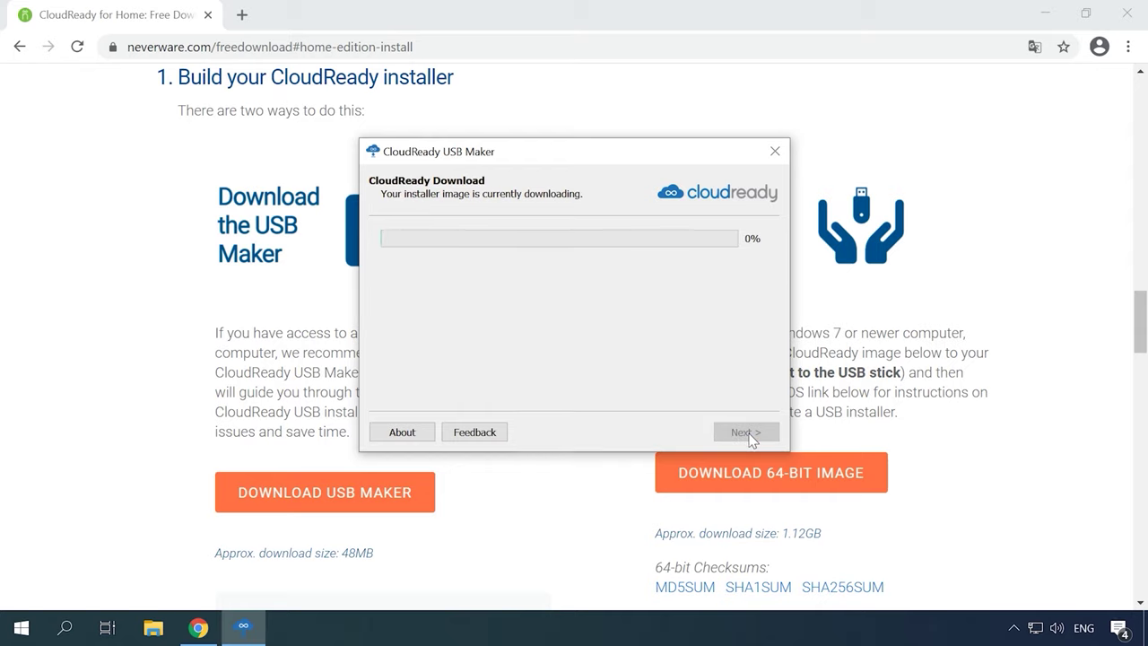